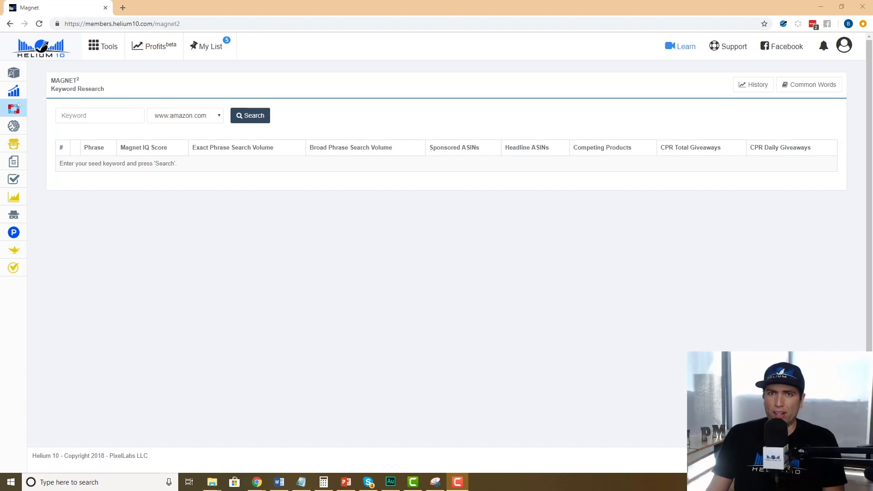
click(118, 120)
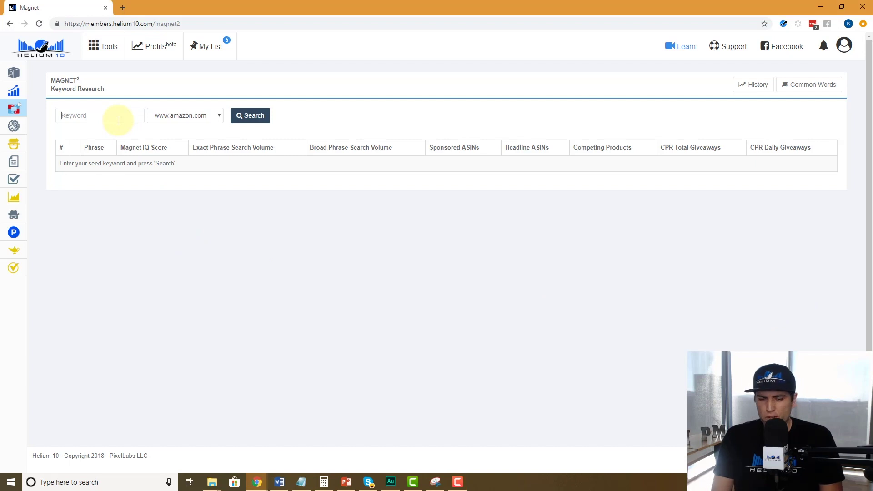
text(makeup)
click(251, 119)
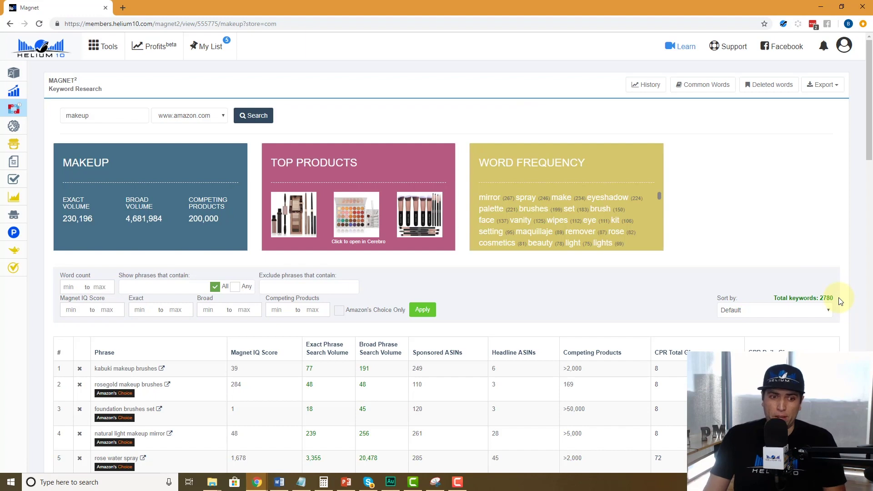
scroll(424, 204, down, 11)
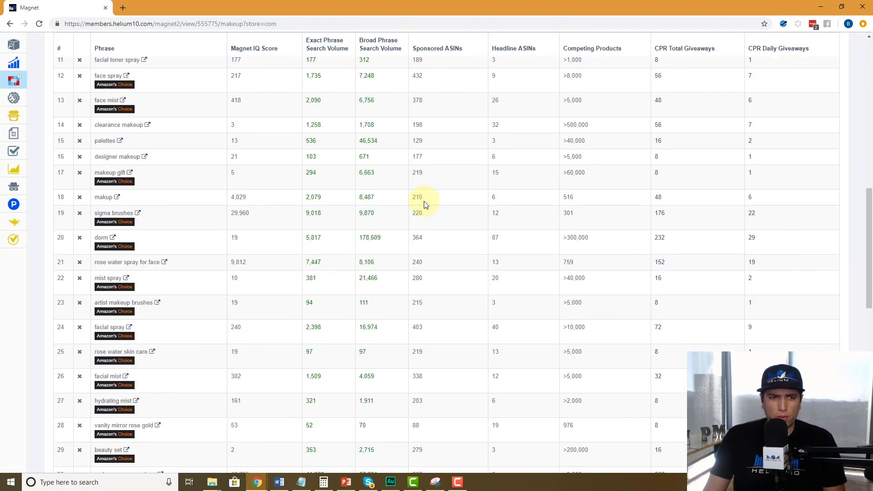
scroll(132, 173, down, 1)
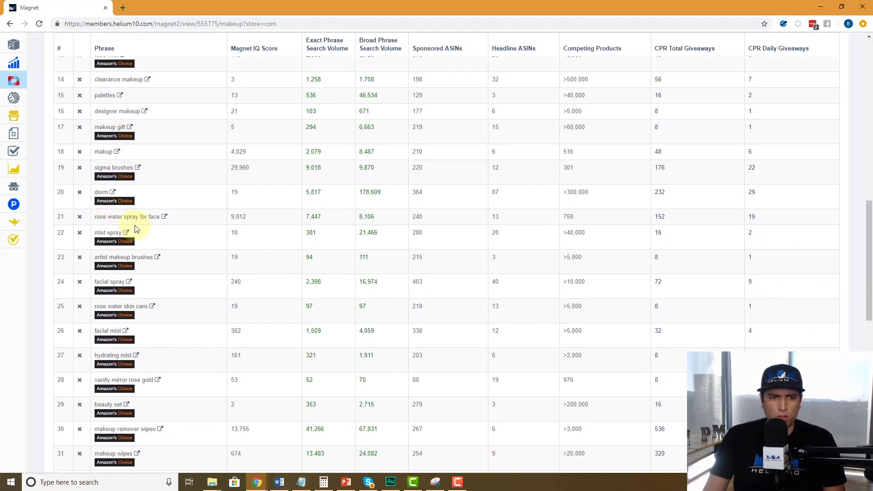
scroll(163, 230, down, 4)
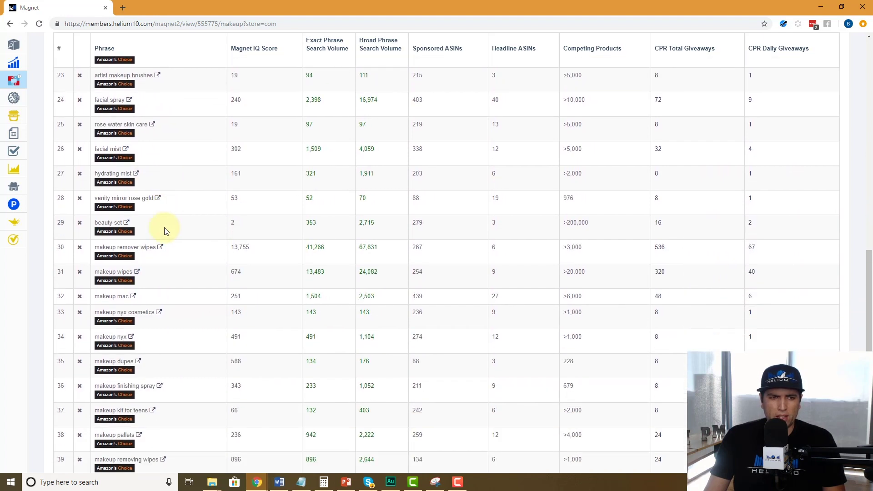
scroll(110, 219, down, 5)
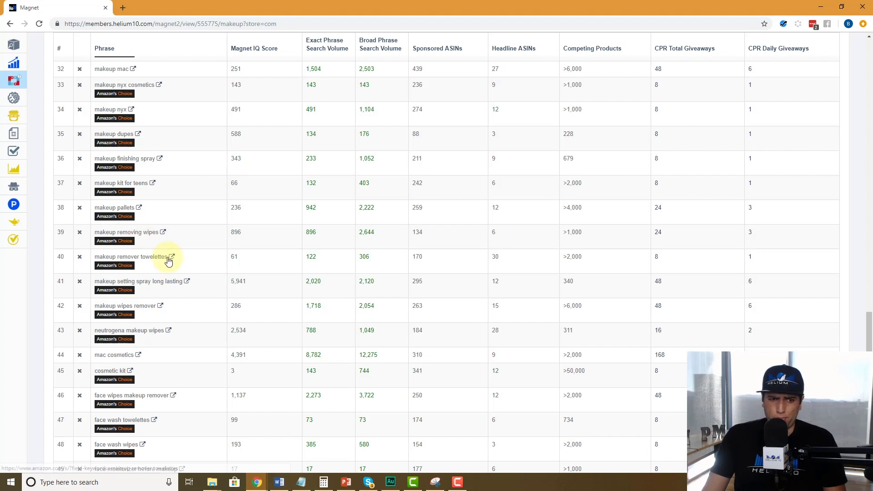
scroll(150, 319, down, 1)
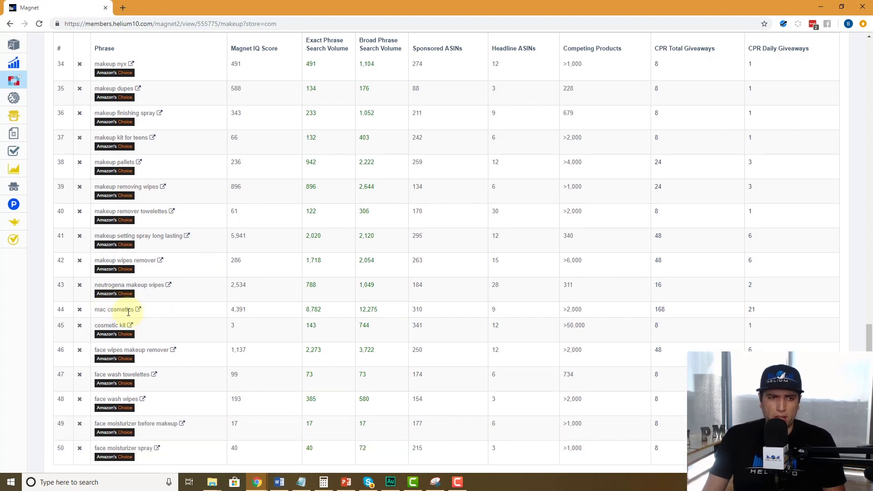
mouse_move(15, 113)
right_click(54, 78)
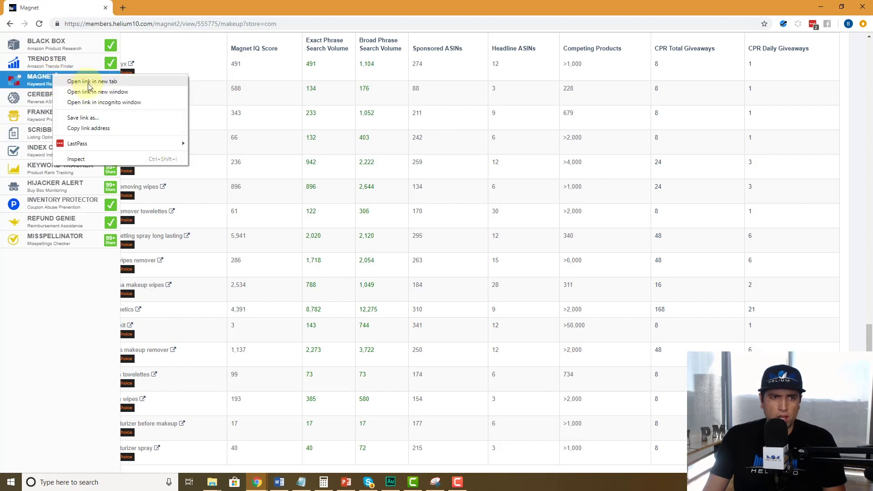
click(87, 83)
click(156, 7)
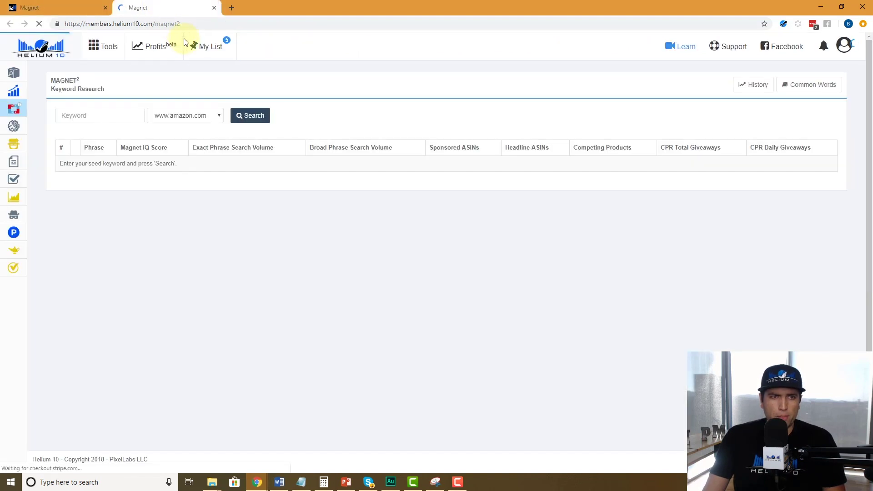
click(131, 111)
text(cosmetics)
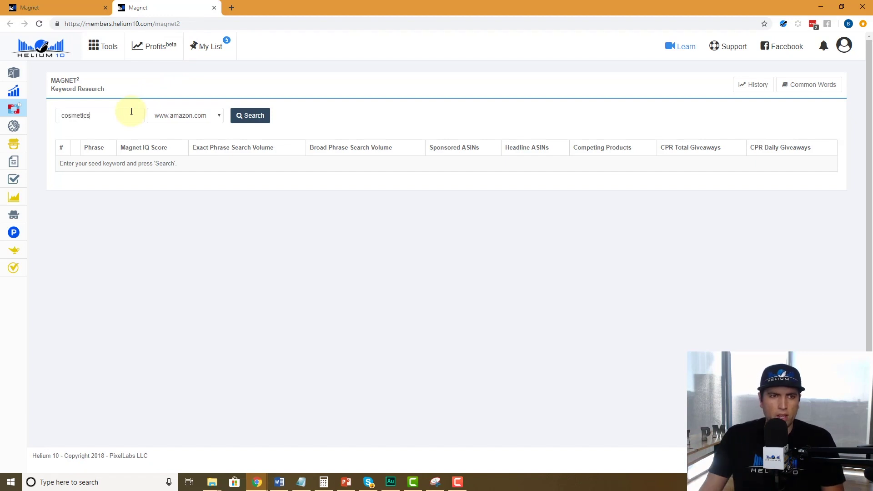
click(253, 115)
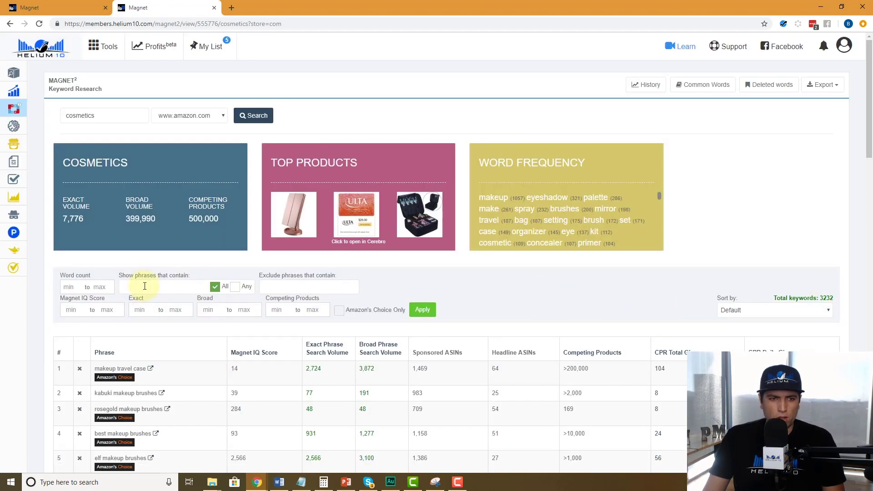
Filter the cosmetics results to show only phrases containing "mac cosmetics".
click(144, 285)
text(mac cosmetics)
click(422, 310)
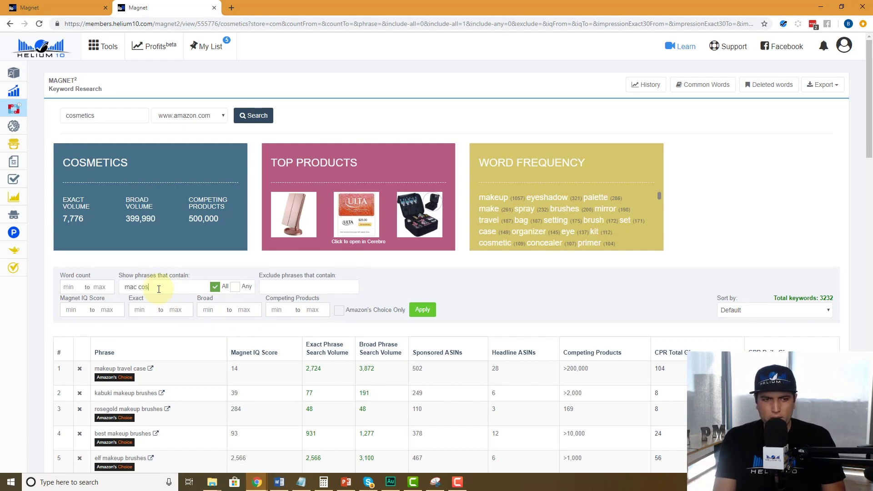
text(ics)
click(421, 311)
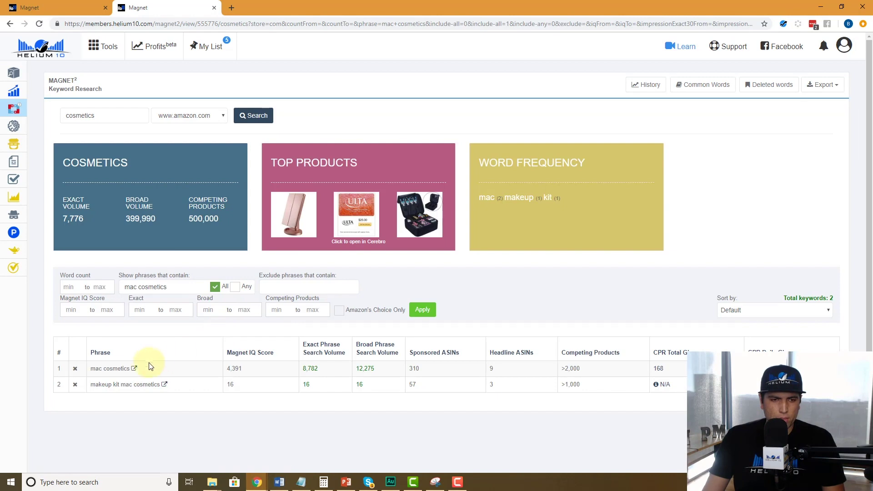
right_click(82, 108)
click(120, 113)
click(286, 7)
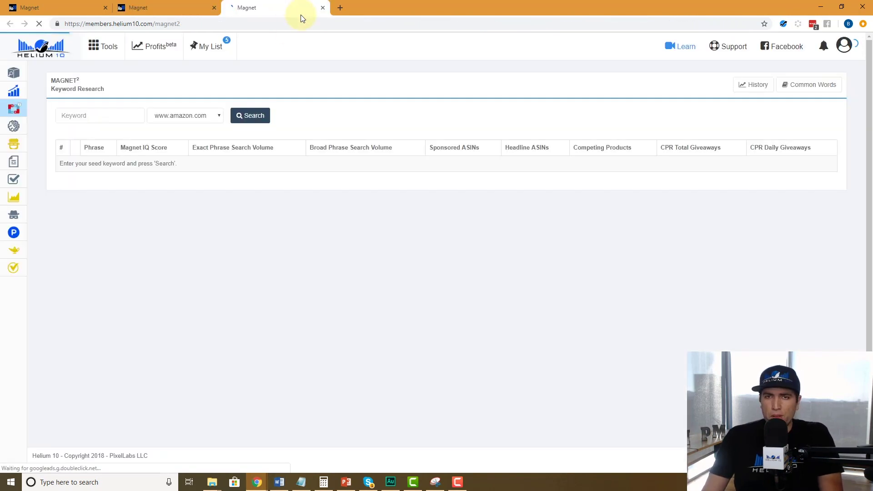
click(111, 113)
text(natu)
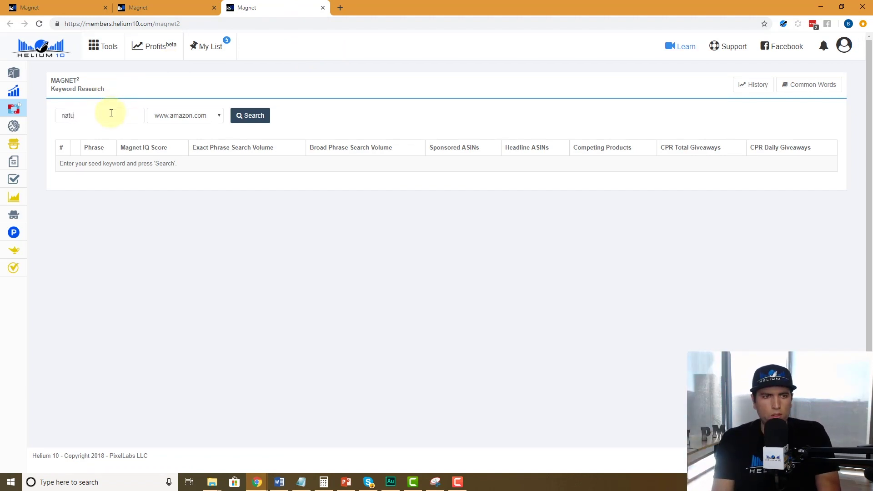
text(ral makeup bru)
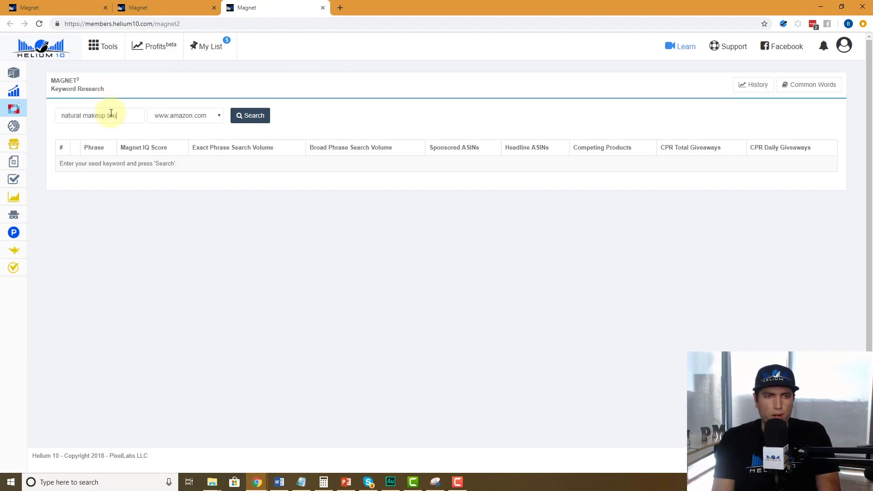
text(sh)
click(250, 115)
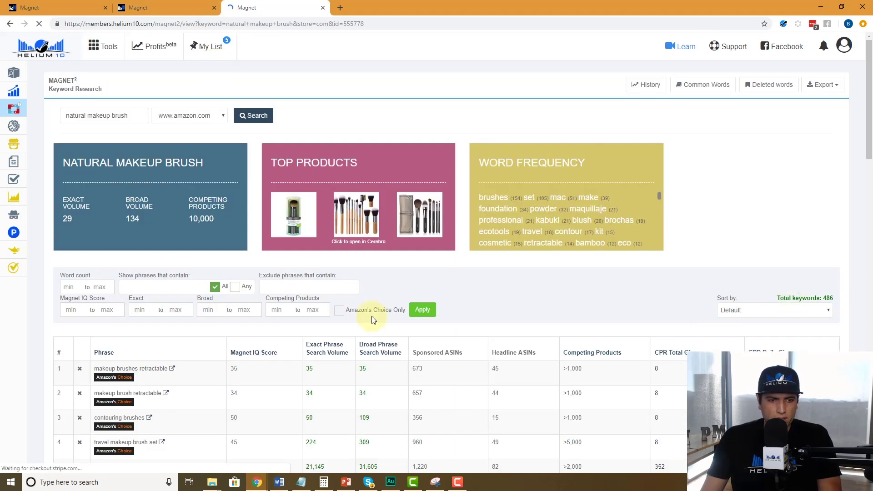
Filter the natural makeup brush results to phrases containing "mac cosmetics" with a maximum word count of 2.
scroll(372, 320, down, 7)
scroll(371, 320, down, 8)
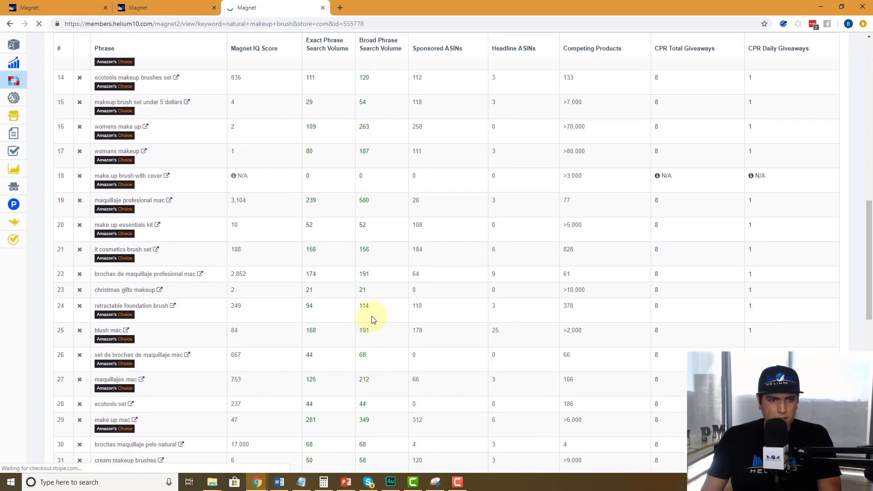
scroll(372, 319, down, 8)
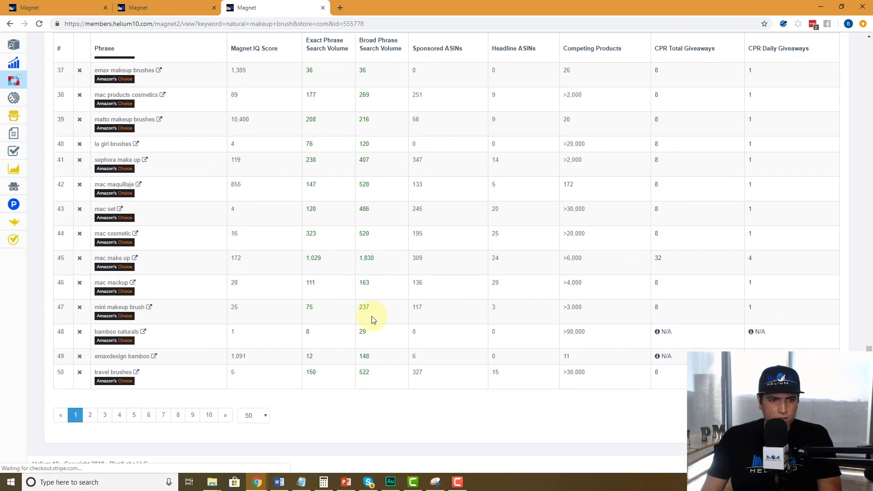
scroll(371, 320, up, 15)
scroll(372, 320, up, 9)
click(168, 291)
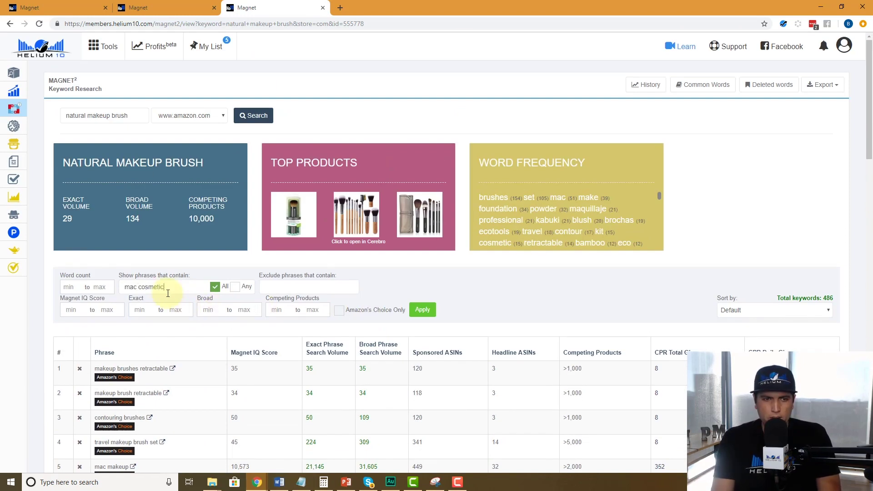
click(108, 289)
text(2)
click(429, 313)
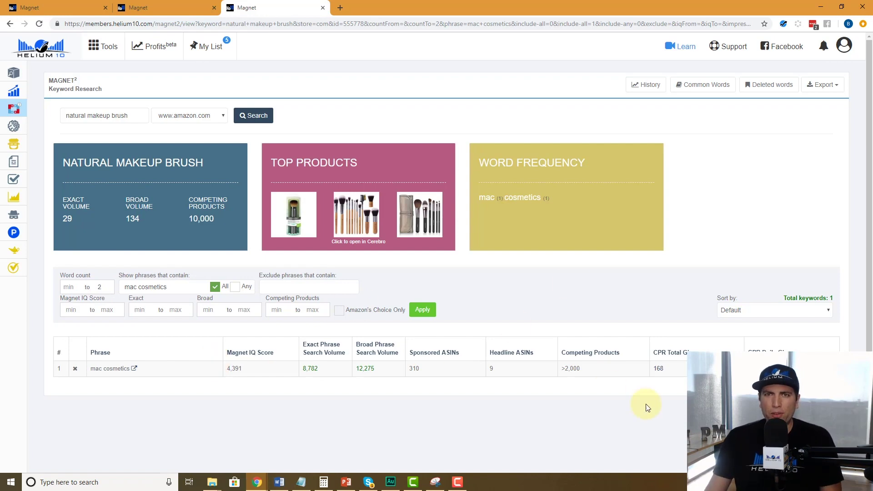
Return to the makeup results and add "mac cosmetics" to the Common Words removed from search results.
click(46, 9)
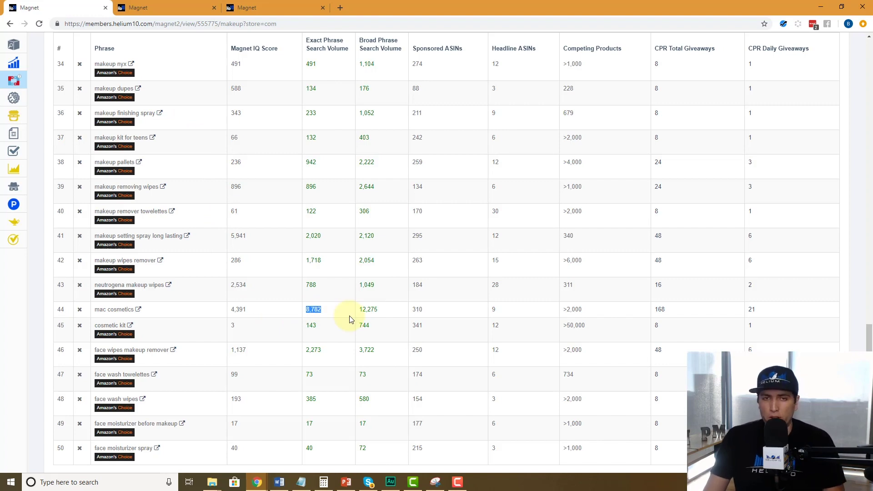
scroll(350, 319, up, 5)
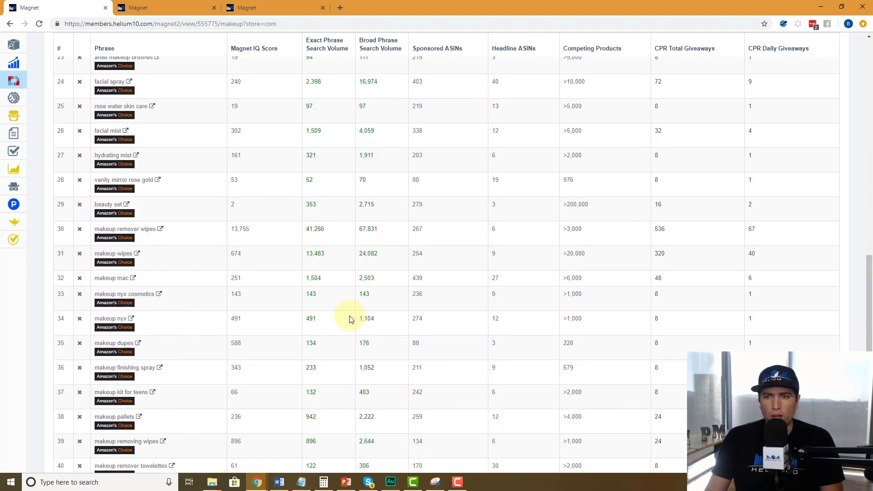
scroll(349, 319, up, 15)
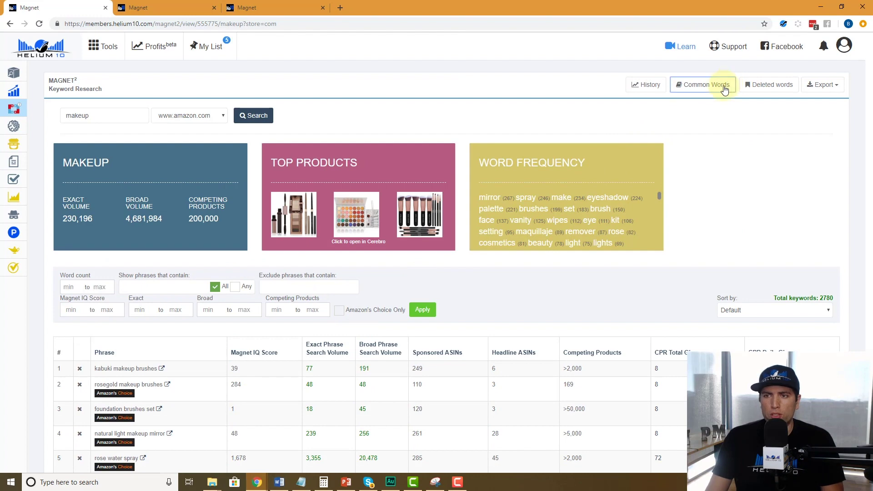
click(724, 91)
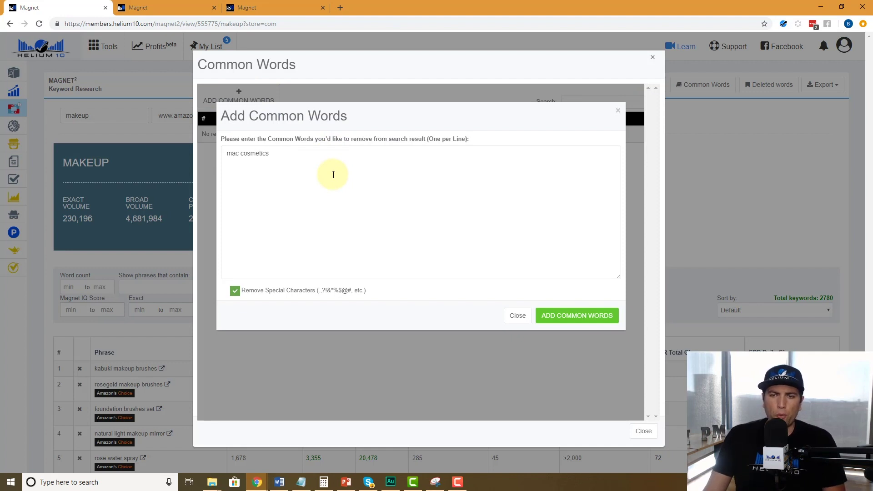
click(571, 315)
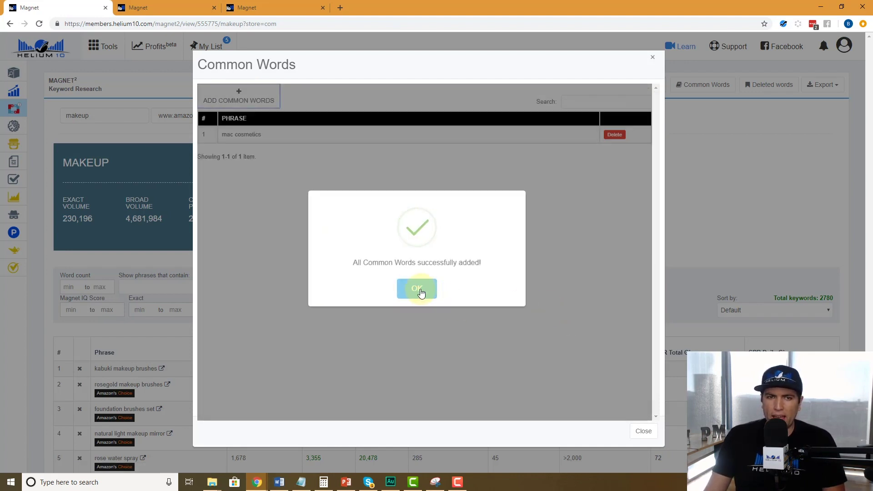
click(419, 289)
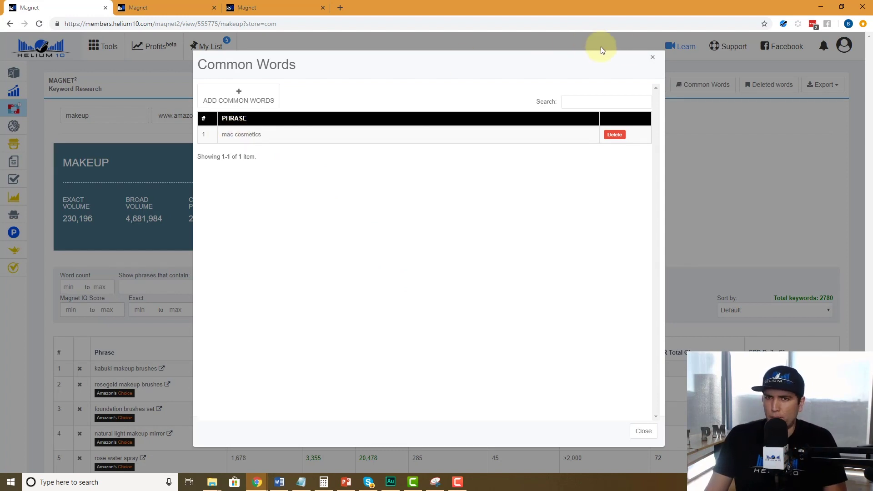
click(653, 60)
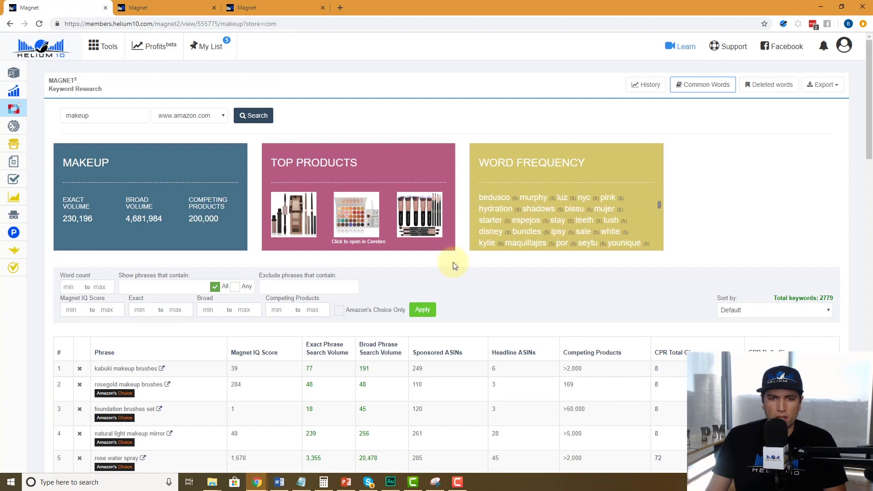
Check the makeup results for the removed phrase by filtering for "mac cosmetics" with a maximum word count of 2.
scroll(453, 262, down, 15)
scroll(473, 313, down, 9)
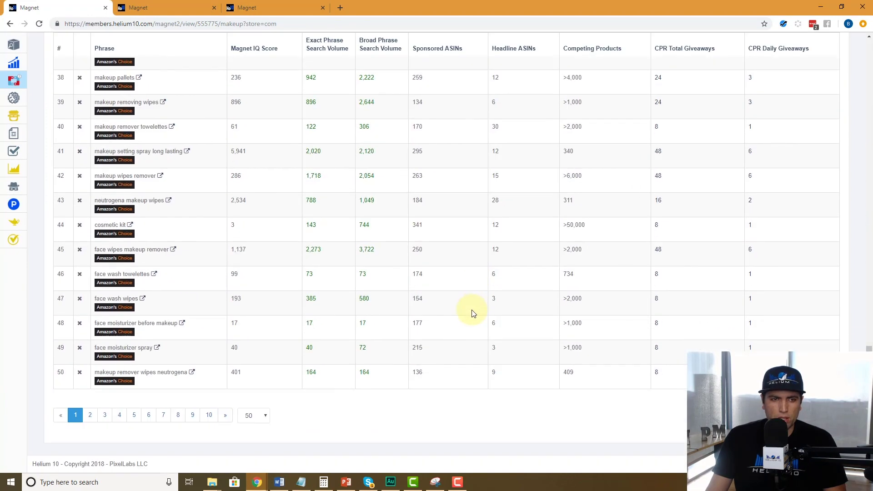
scroll(472, 313, up, 20)
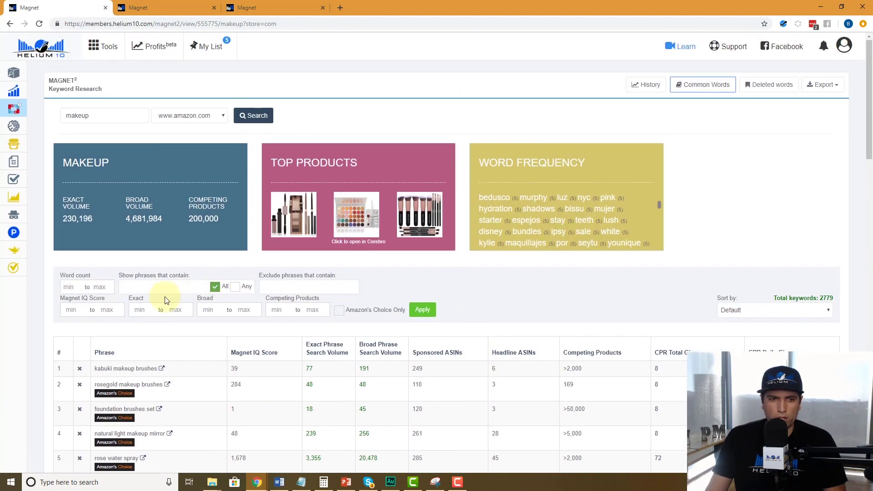
click(149, 287)
text(mac co)
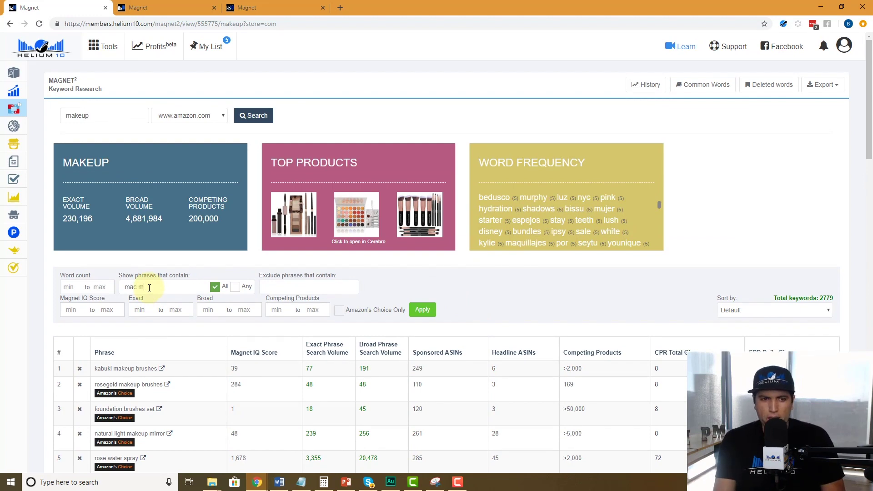
text(smetics)
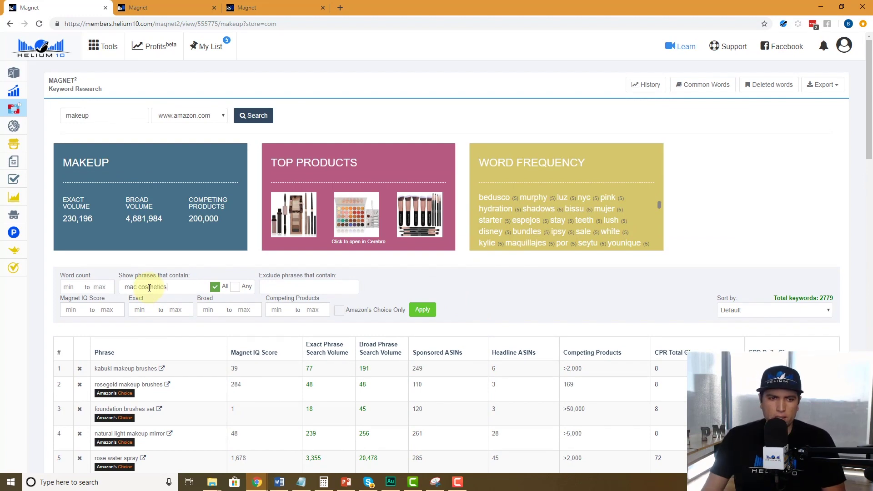
click(91, 287)
text(2)
click(421, 314)
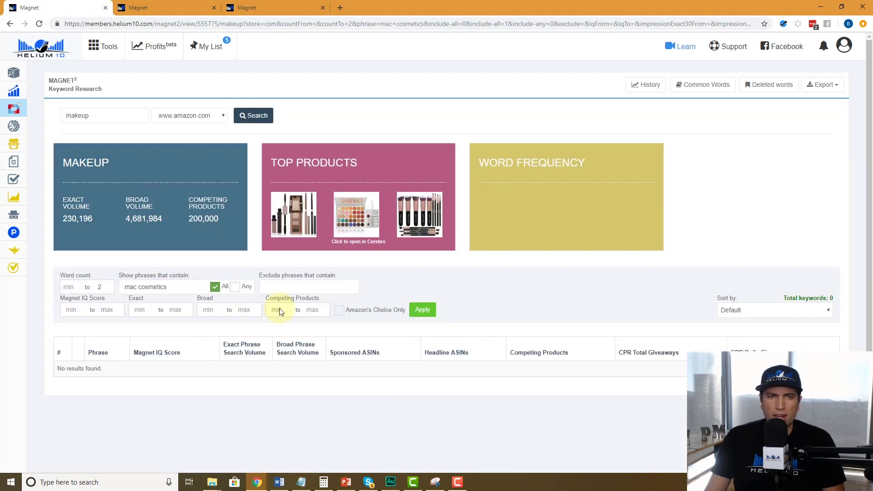
Switch to the cosmetics results and reapply the "mac cosmetics" filter with a maximum word count of 2.
click(173, 7)
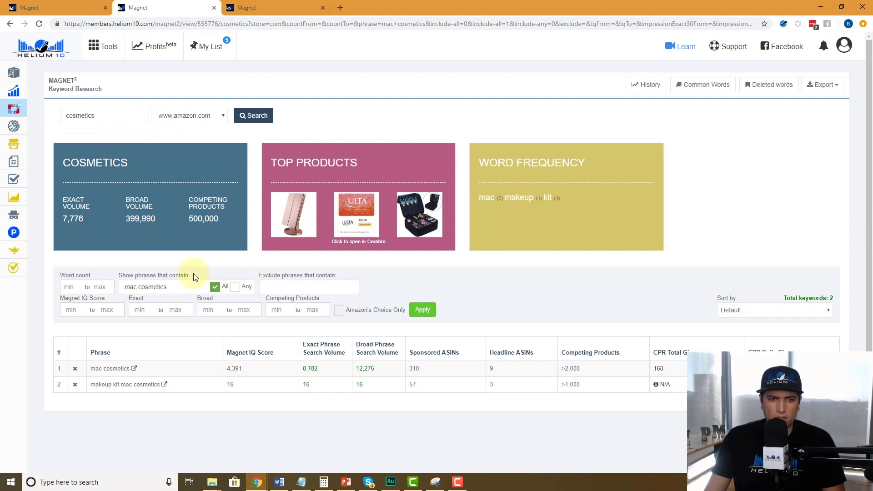
double_click(110, 285)
click(422, 310)
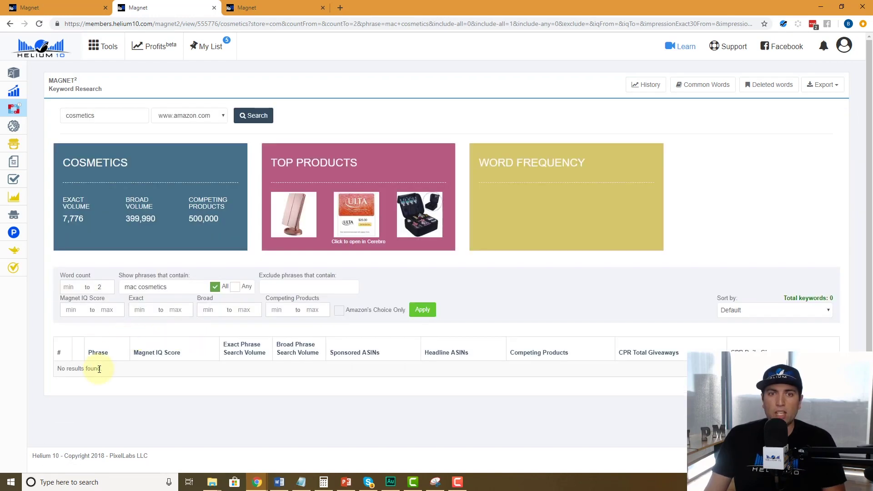
Reapply the "mac cosmetics" filter to the natural makeup brush results, and open the Common Words list from the makeup results.
click(246, 8)
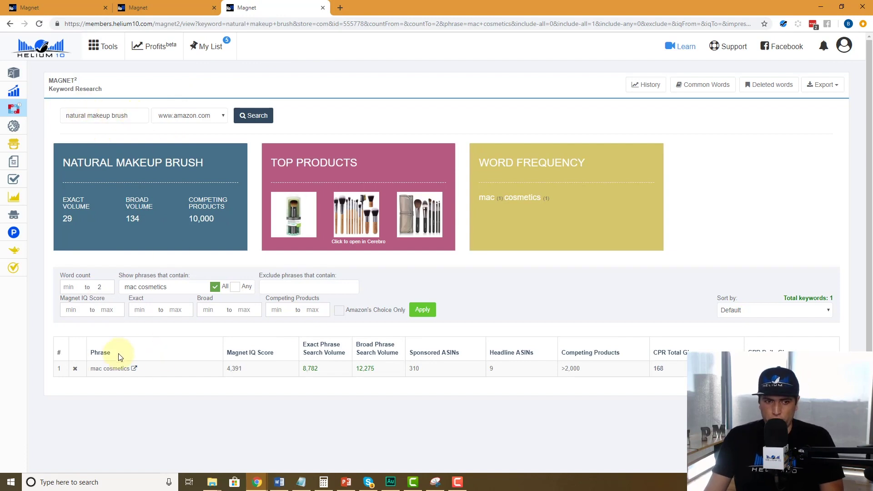
click(423, 309)
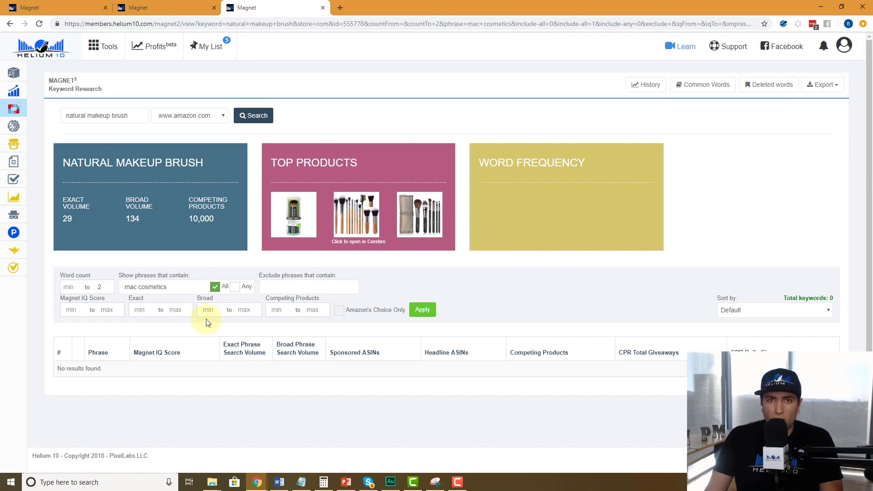
click(35, 8)
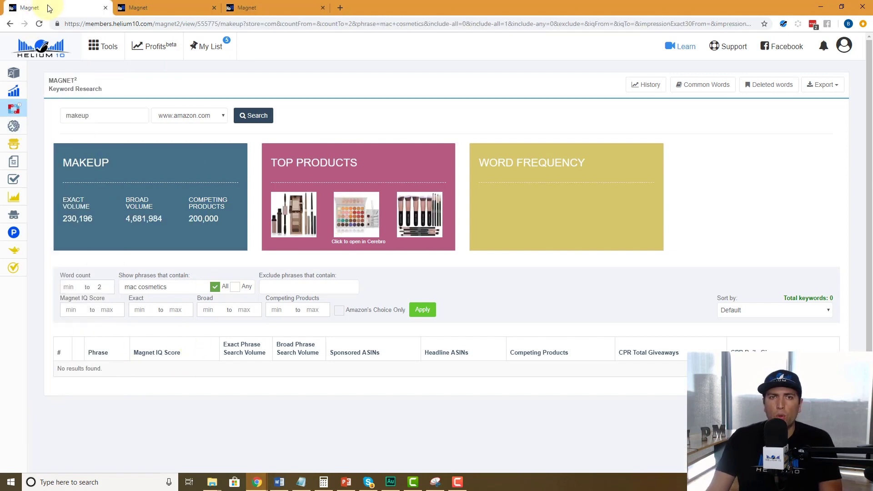
click(708, 86)
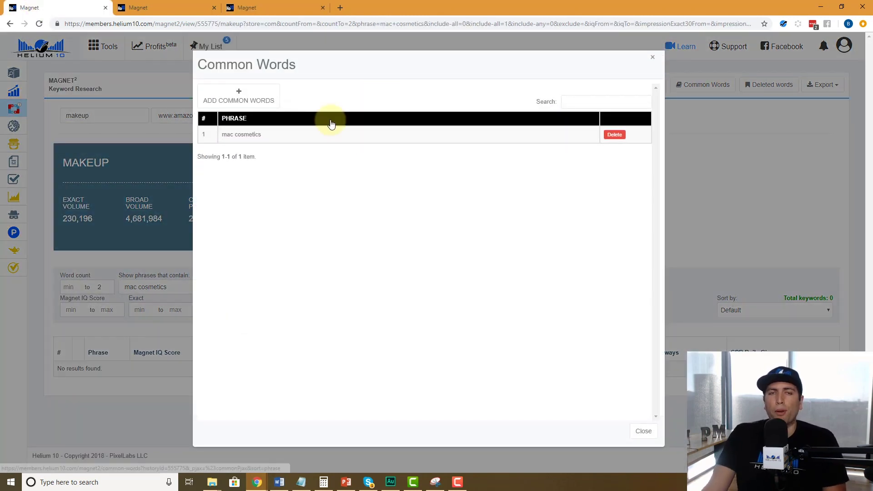
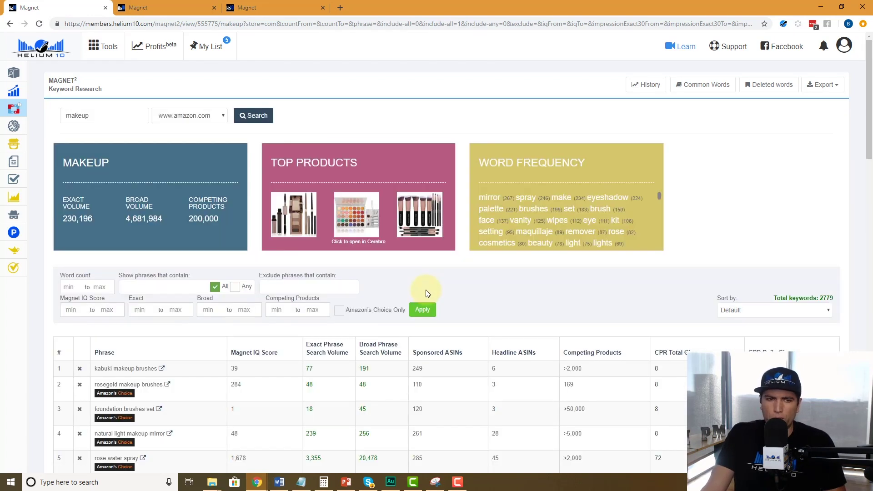
Delete the phrases "facial mist", "makeup mac", "makeup nyx cosmetics" and "makeup removing wipes" from the makeup results.
scroll(427, 293, down, 5)
scroll(427, 293, down, 4)
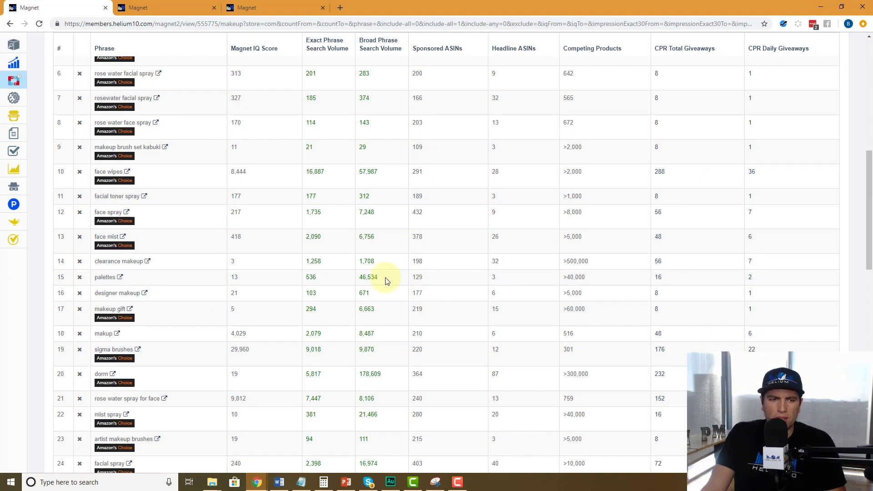
scroll(239, 258, down, 5)
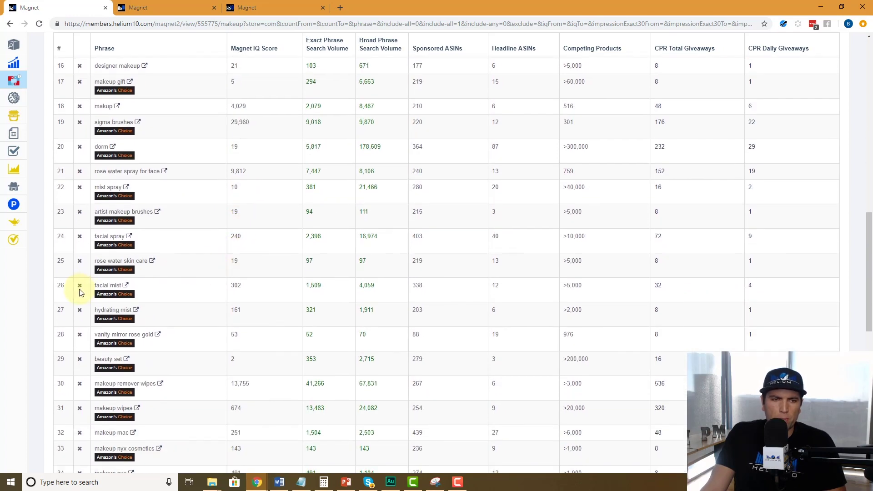
click(79, 286)
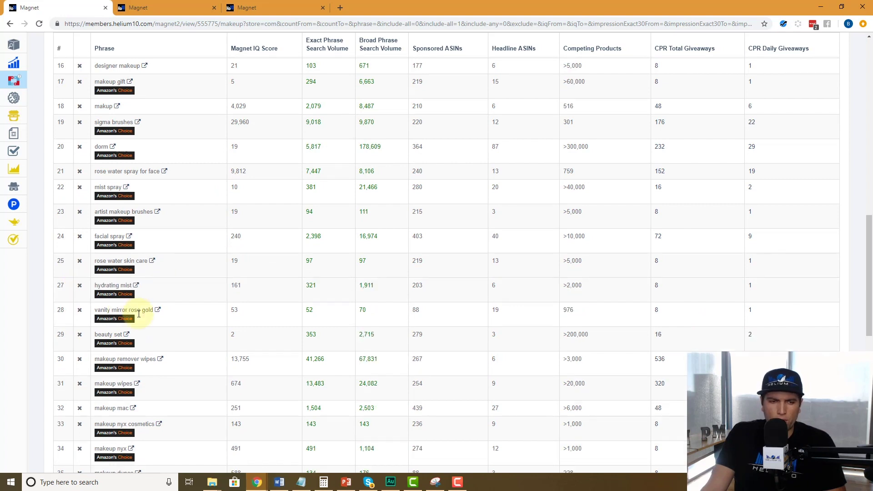
scroll(139, 313, down, 2)
click(79, 317)
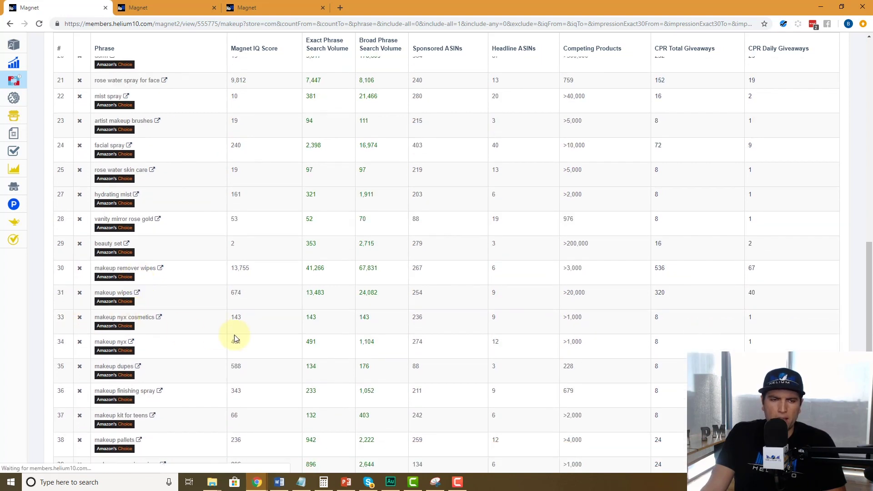
scroll(234, 338, down, 1)
click(79, 272)
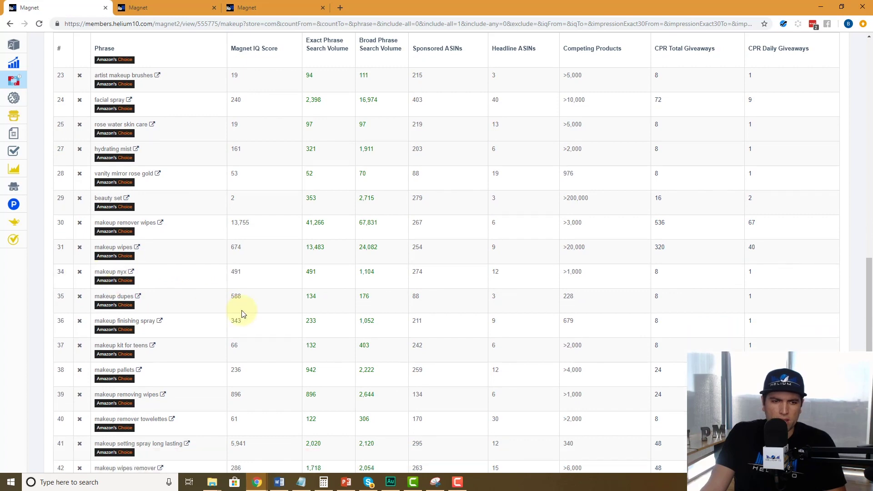
scroll(242, 314, down, 1)
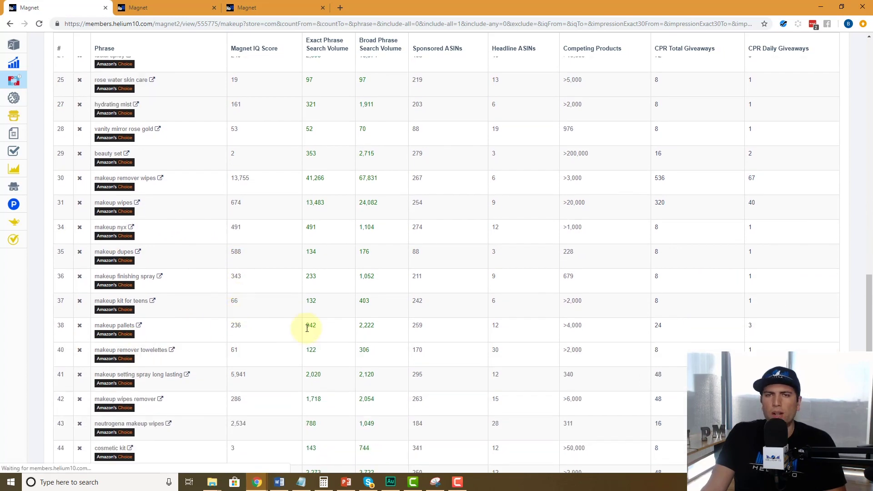
Return the deleted phrase "facial mist" to the makeup results and close the Deleted Words list.
scroll(306, 331, up, 15)
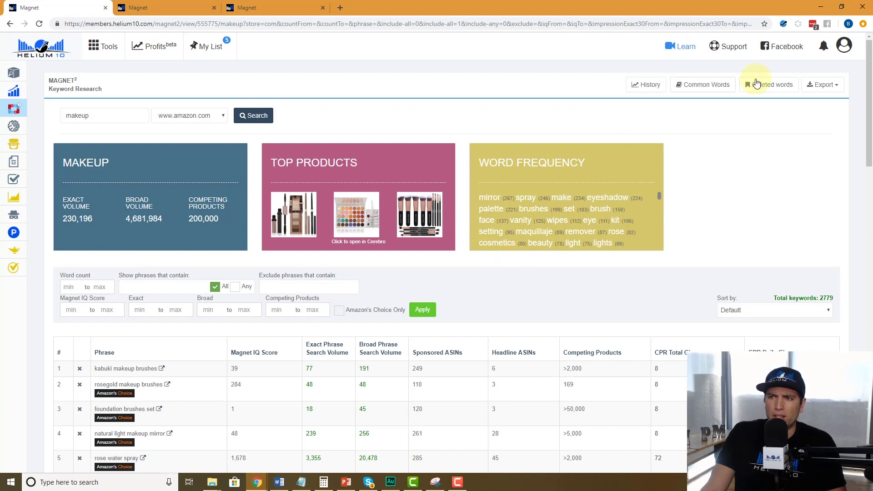
click(769, 89)
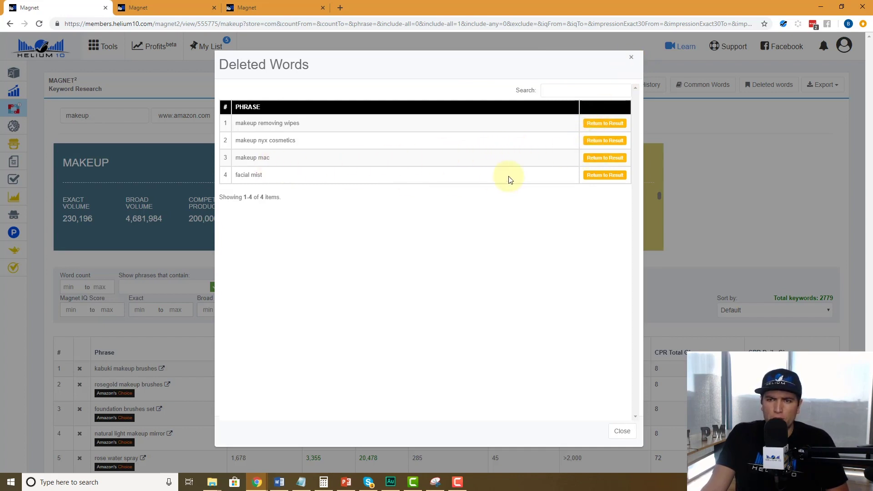
click(595, 176)
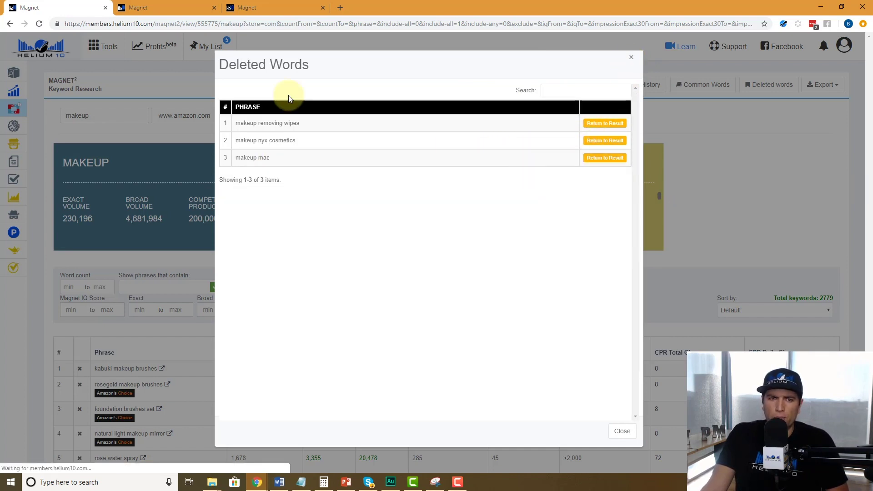
click(630, 57)
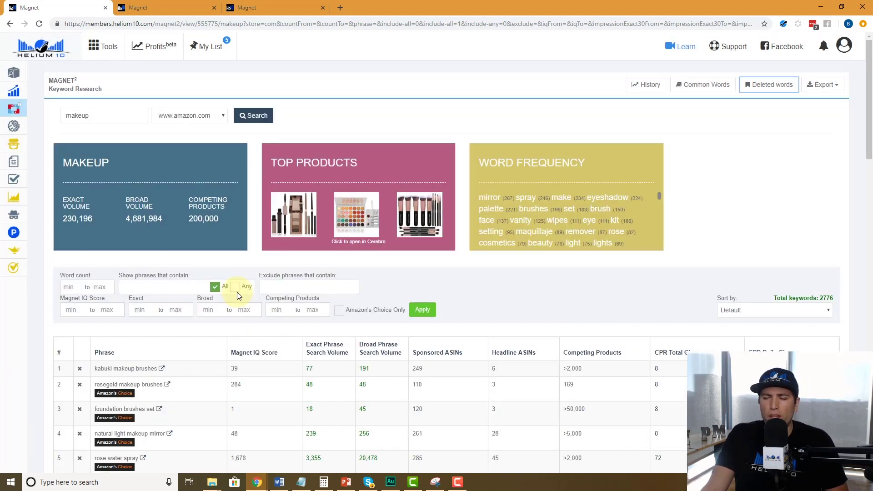
Filter the makeup results to exclude phrases containing "facial spray".
scroll(449, 198, down, 6)
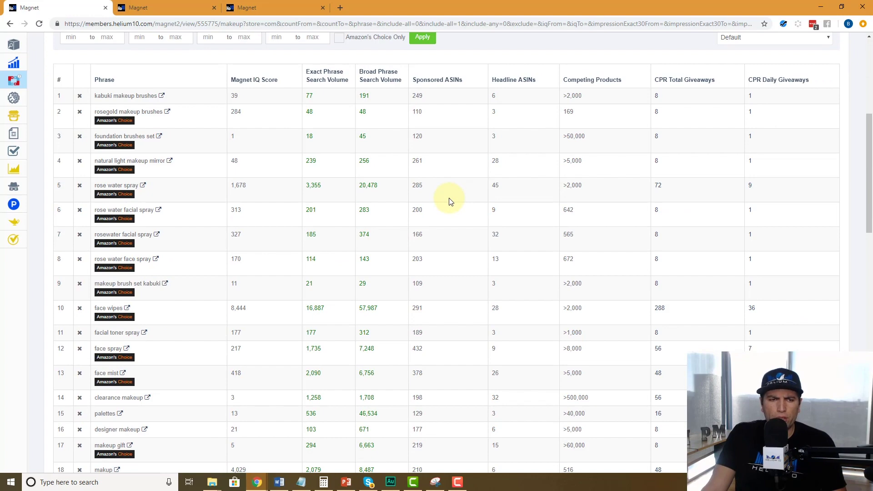
drag(123, 209, 156, 208)
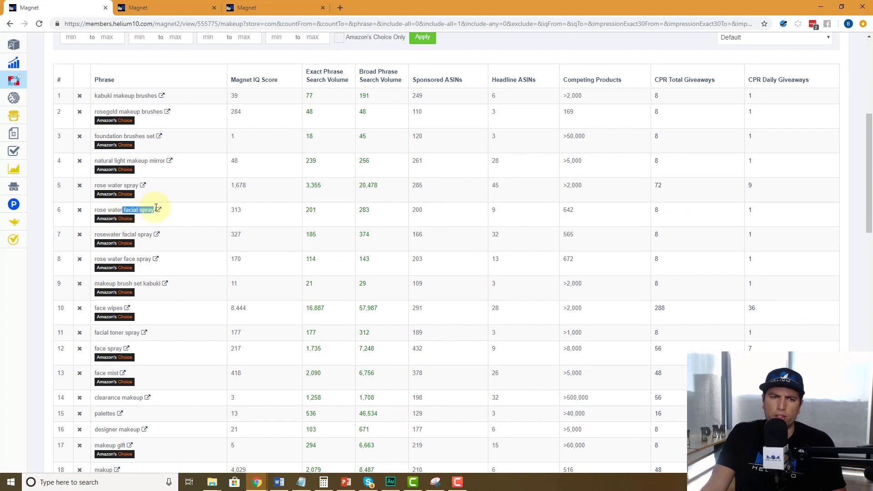
drag(127, 234, 144, 234)
scroll(190, 249, up, 4)
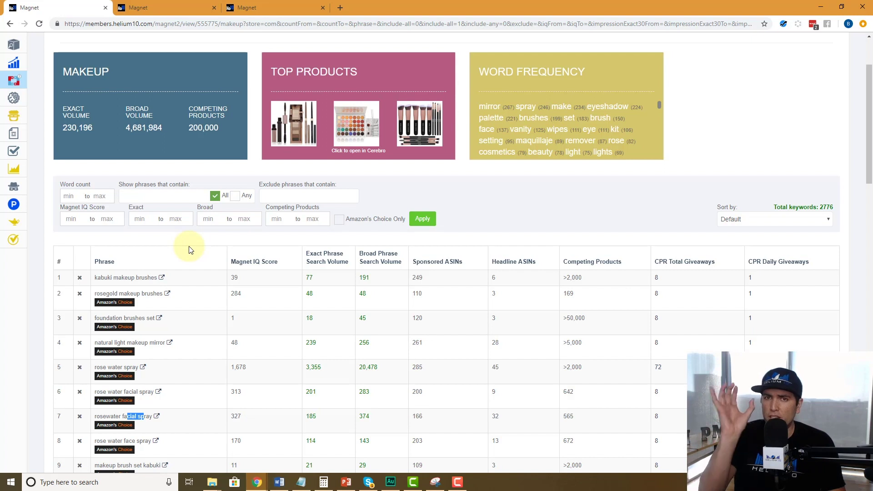
scroll(449, 214, up, 2)
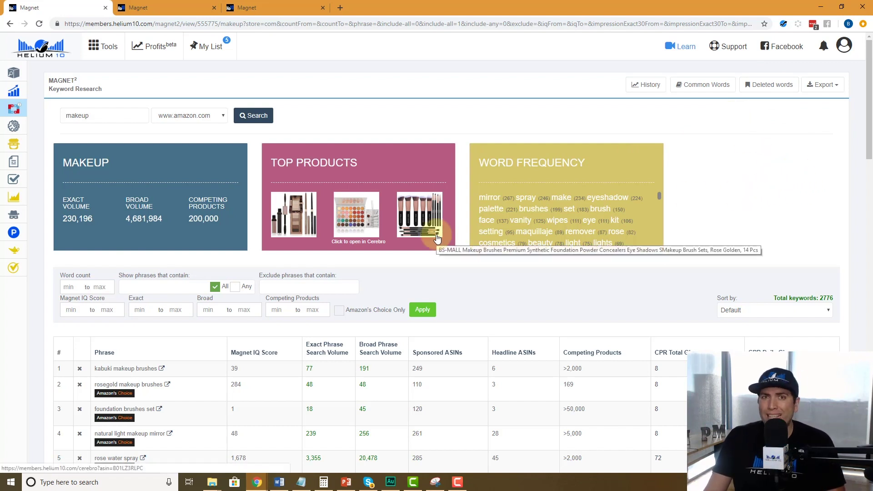
click(328, 285)
text(facial)
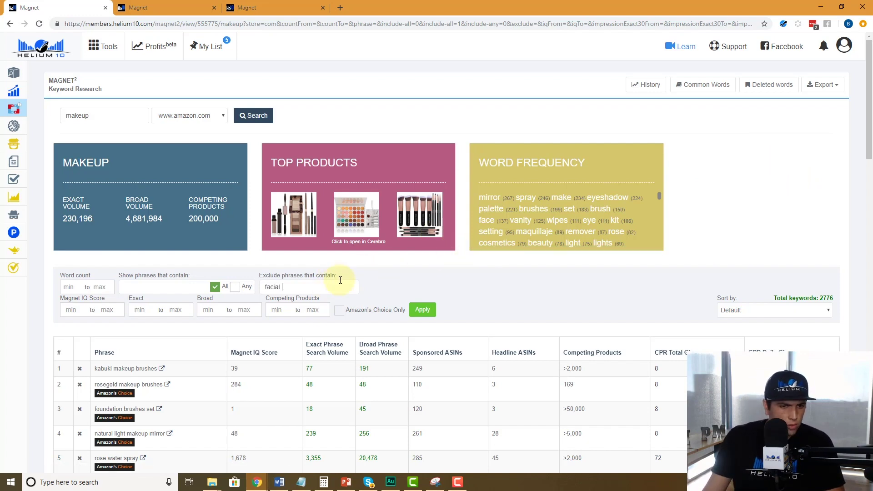
key(Return)
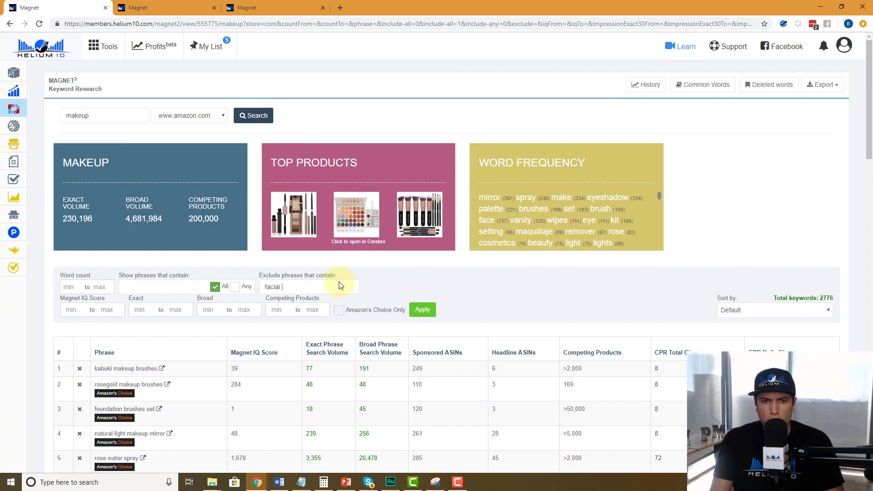
text(sp)
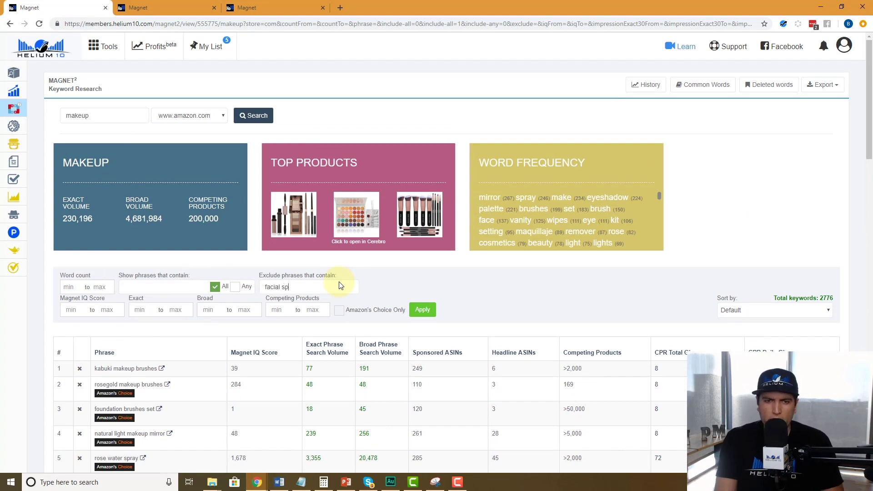
text(ray)
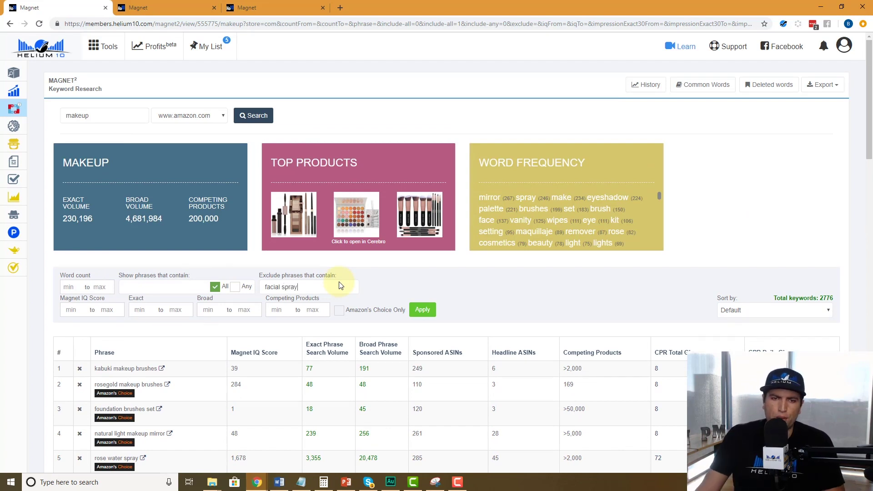
click(422, 311)
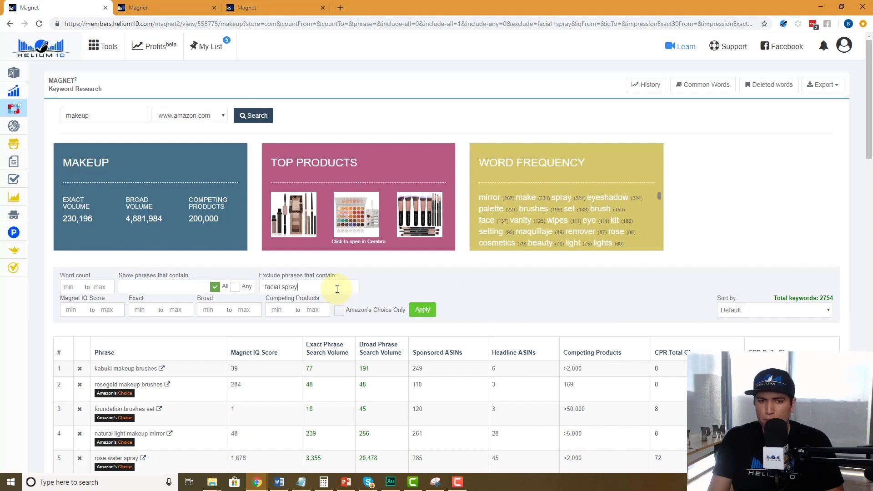
Add "kabuki" to the excluded phrases after "facial spray", separated by a comma, and apply the filter.
scroll(337, 289, down, 2)
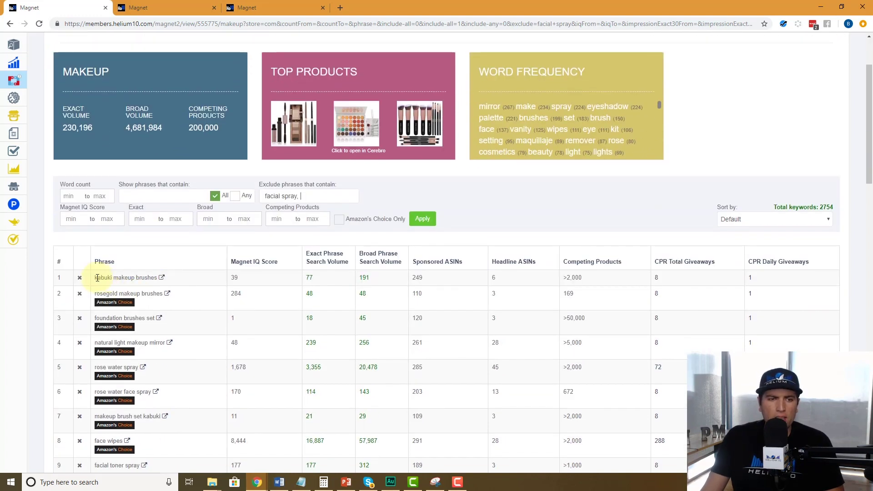
text(kabuki)
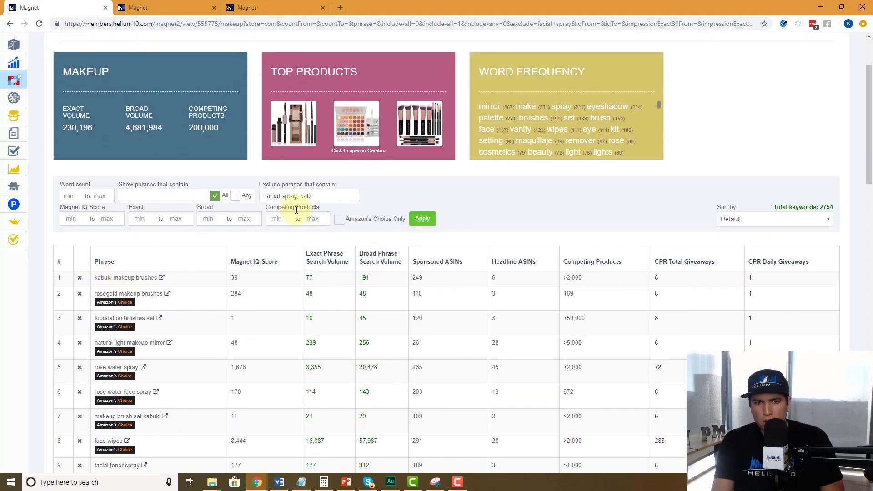
click(423, 219)
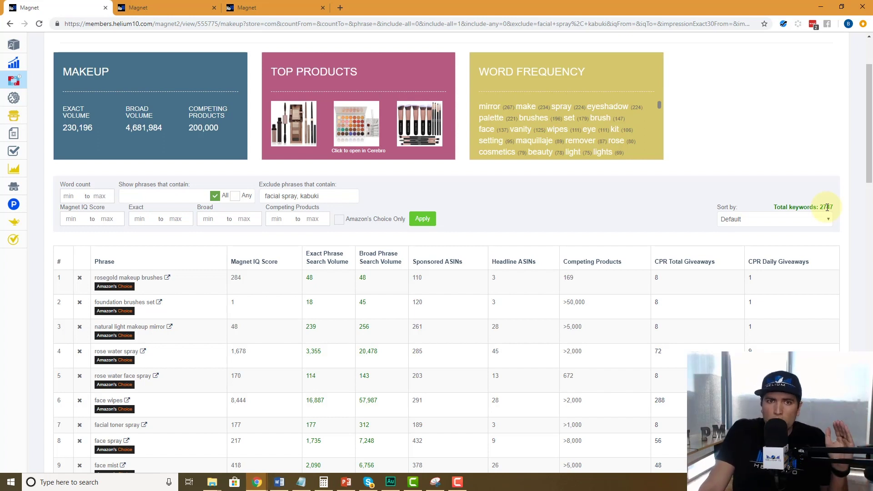
Show only makeup phrases containing "eyeshadow" while keeping the exclusions, and review the filtered keywords.
click(193, 199)
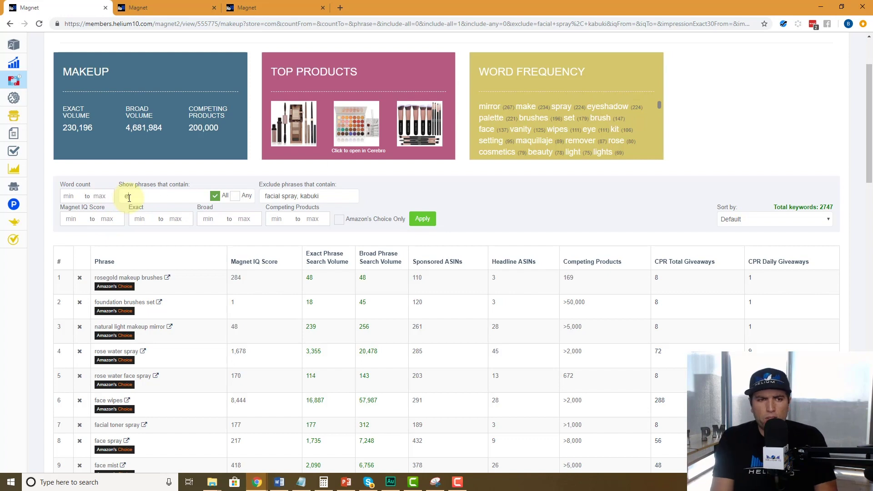
text(eyeshadow)
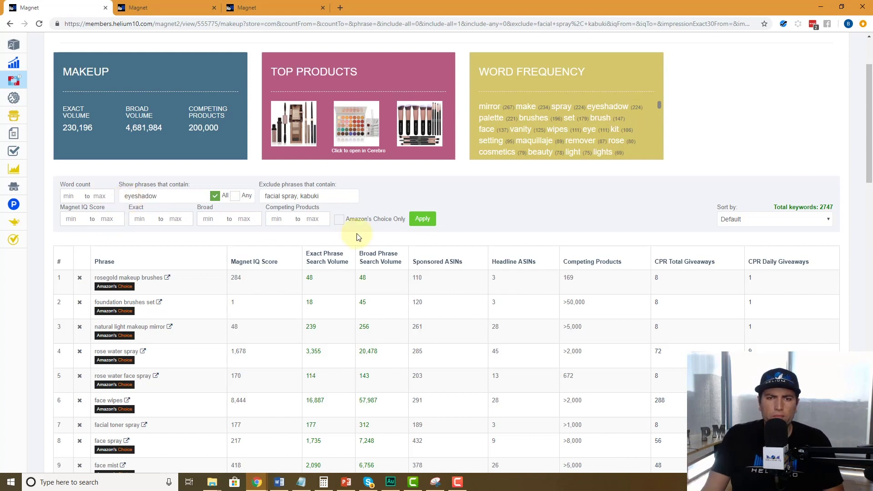
click(415, 221)
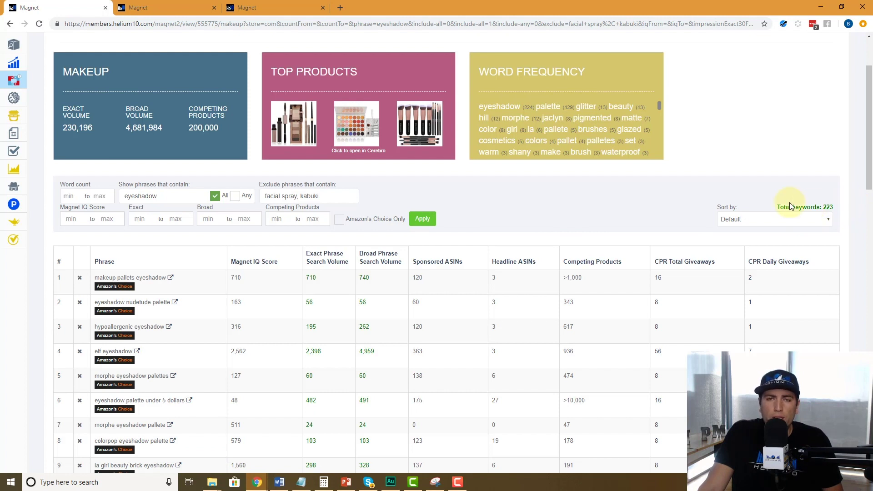
scroll(500, 241, down, 1)
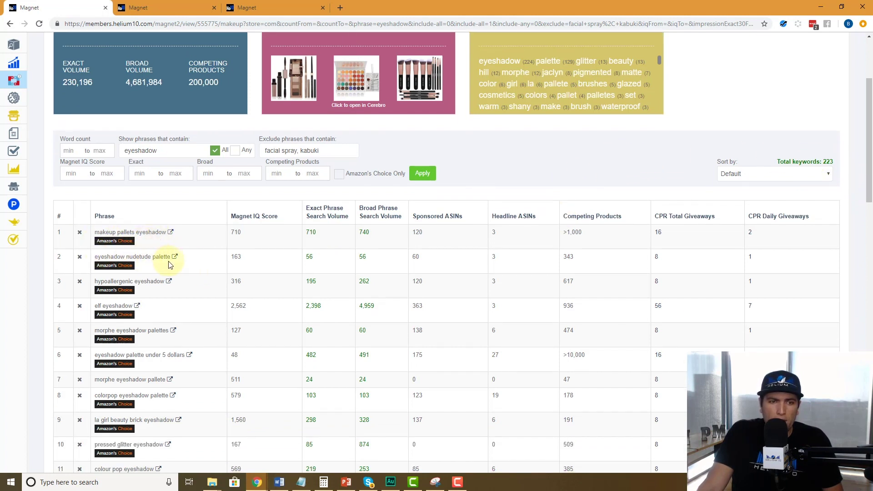
scroll(168, 261, down, 1)
scroll(168, 261, up, 2)
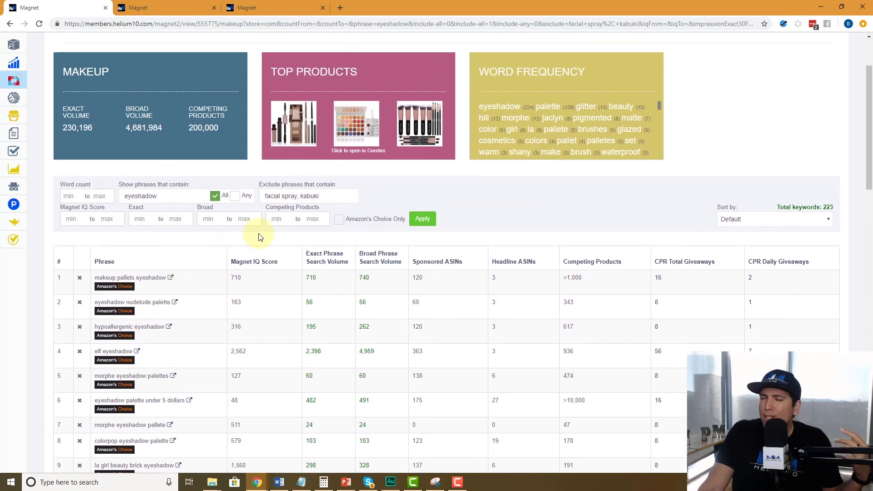
scroll(259, 236, up, 2)
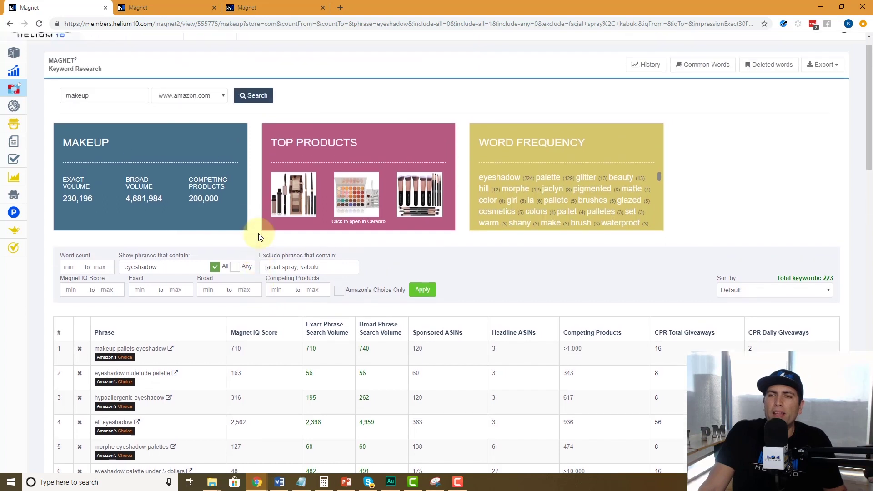